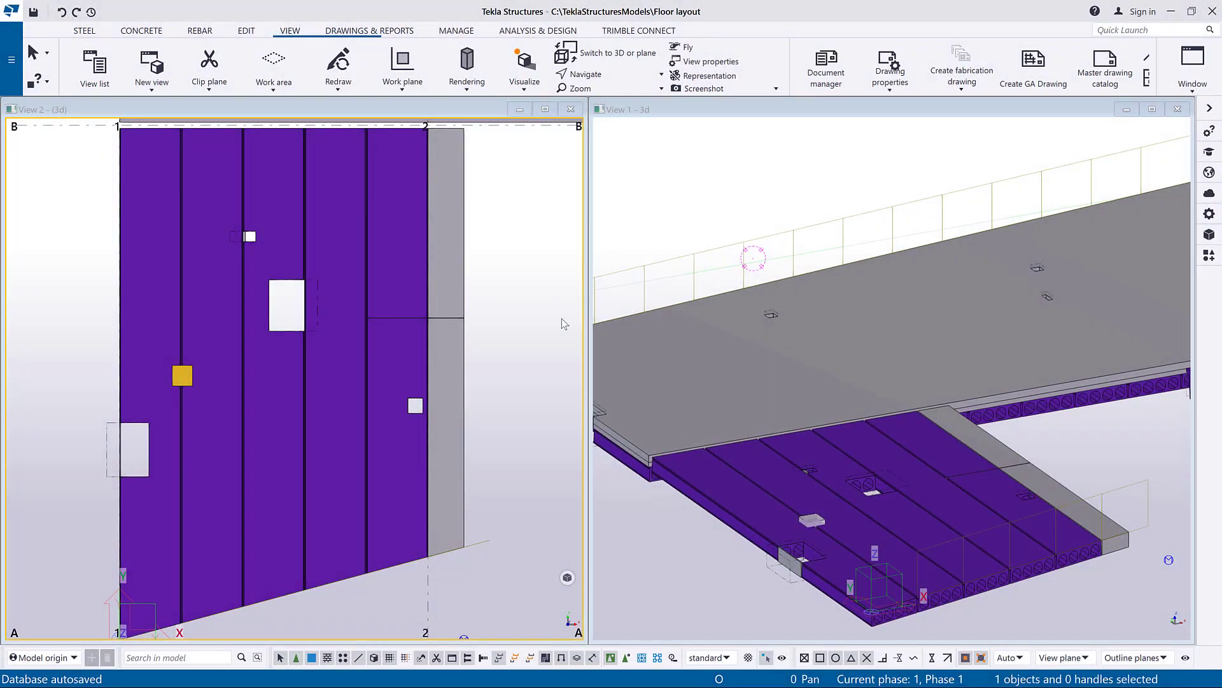
Step: Open the floor layout slab's properties from View 2 and show the Advanced settings
click(455, 393)
double_click(454, 394)
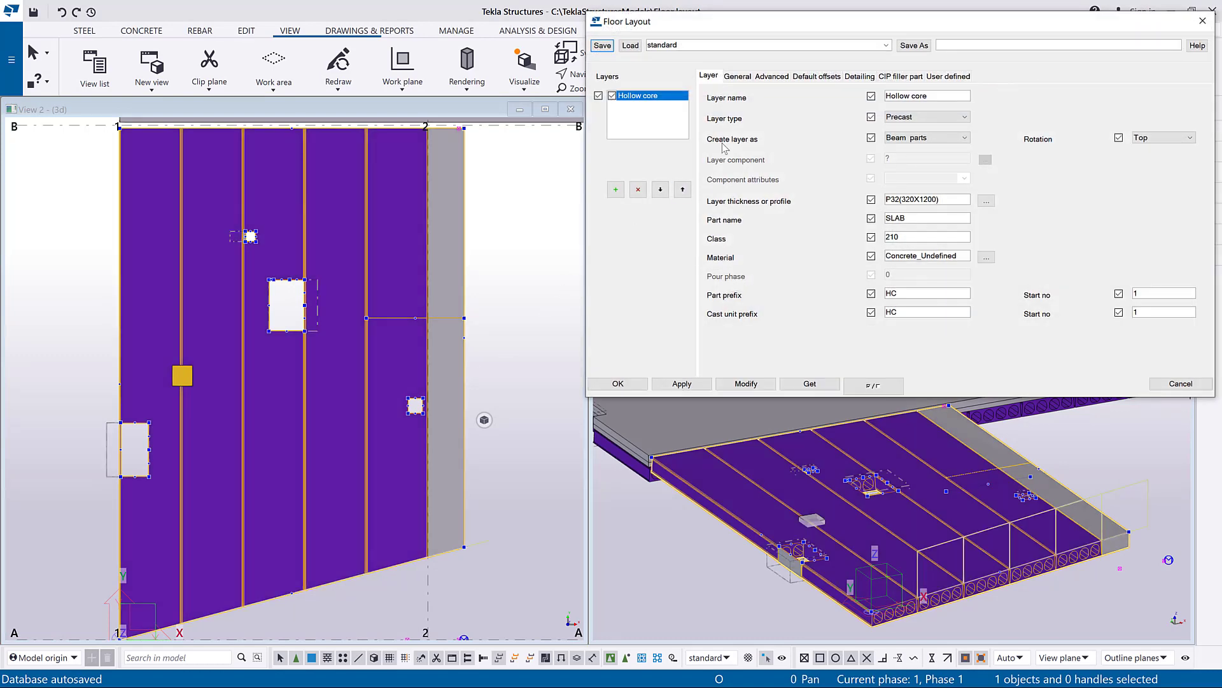
click(778, 82)
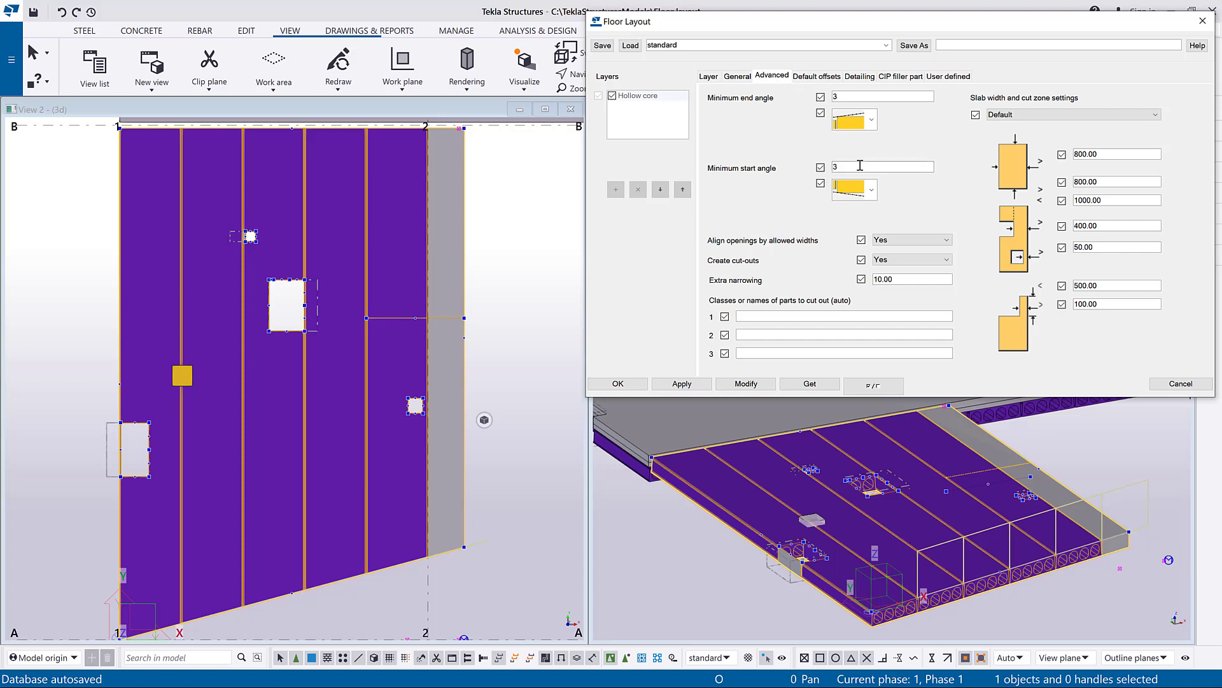
Step: Set the minimum start angle to 15 and apply it to the slabs
double_click(861, 166)
text(15)
click(746, 384)
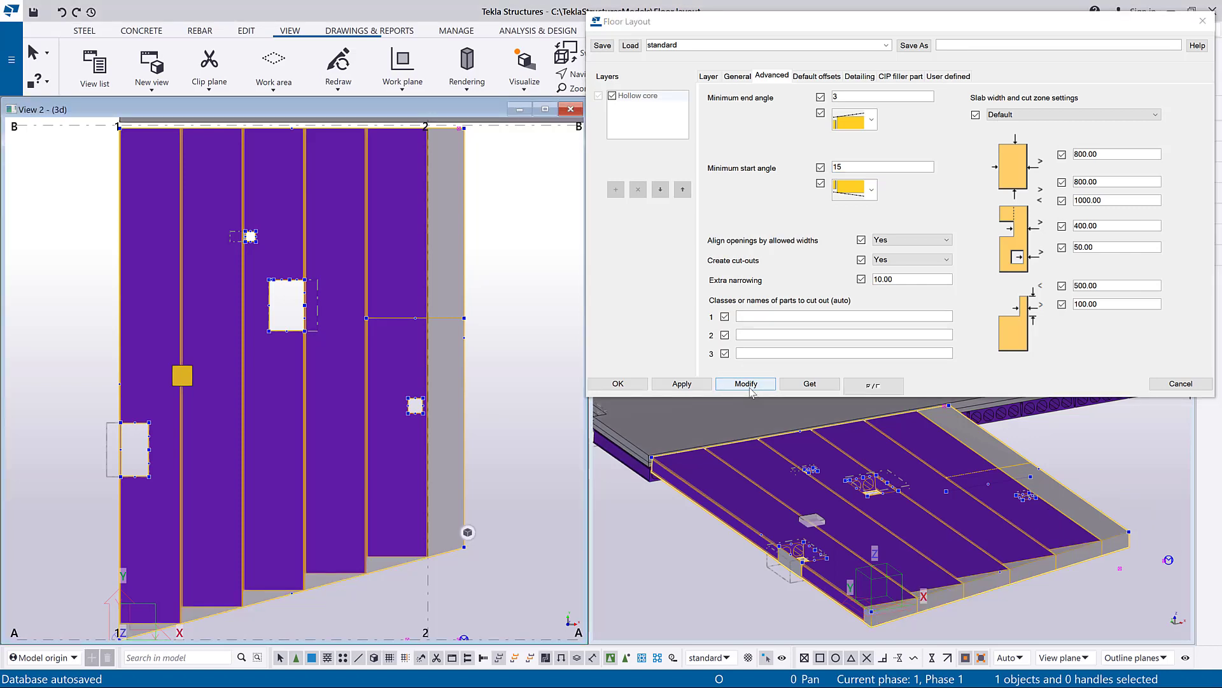
Step: Try different slab start cut shapes, ending with the angled start shape applied
click(871, 189)
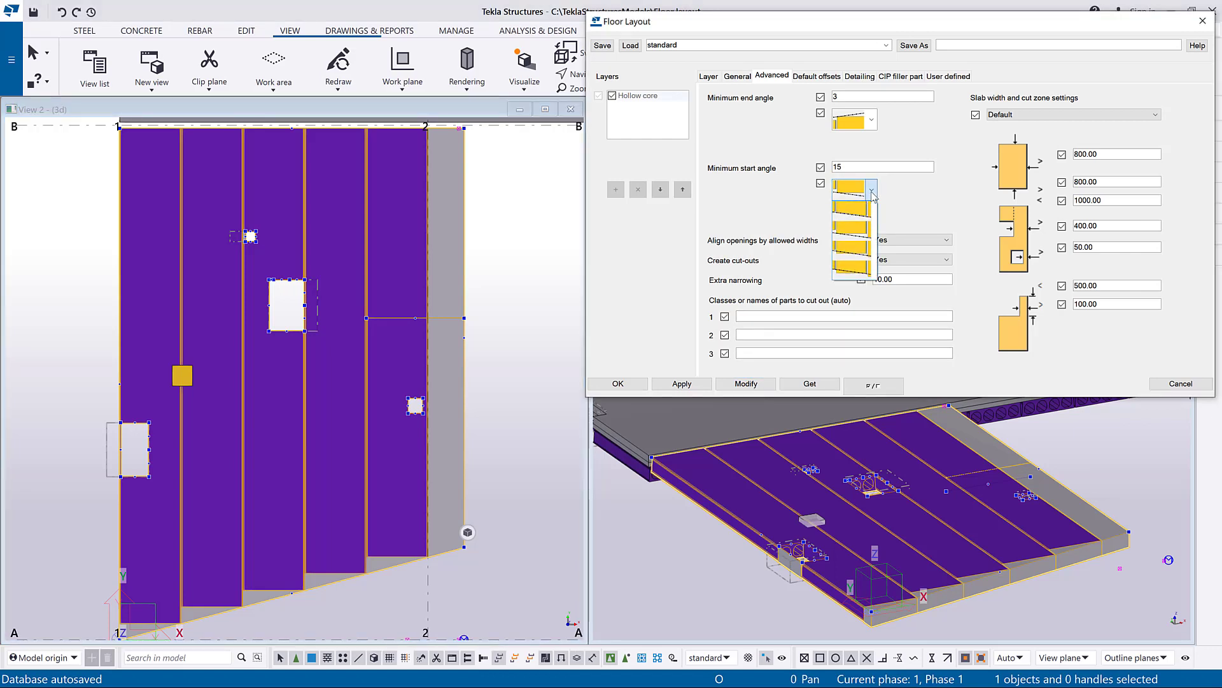
click(853, 248)
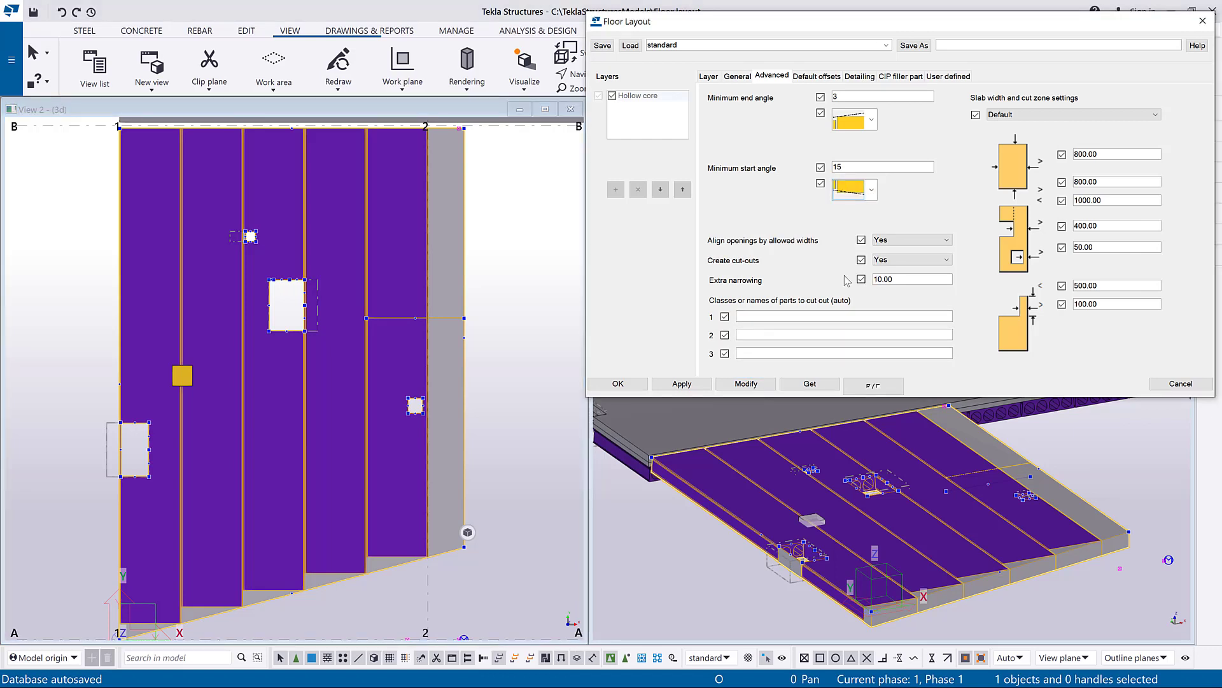
click(748, 384)
click(872, 189)
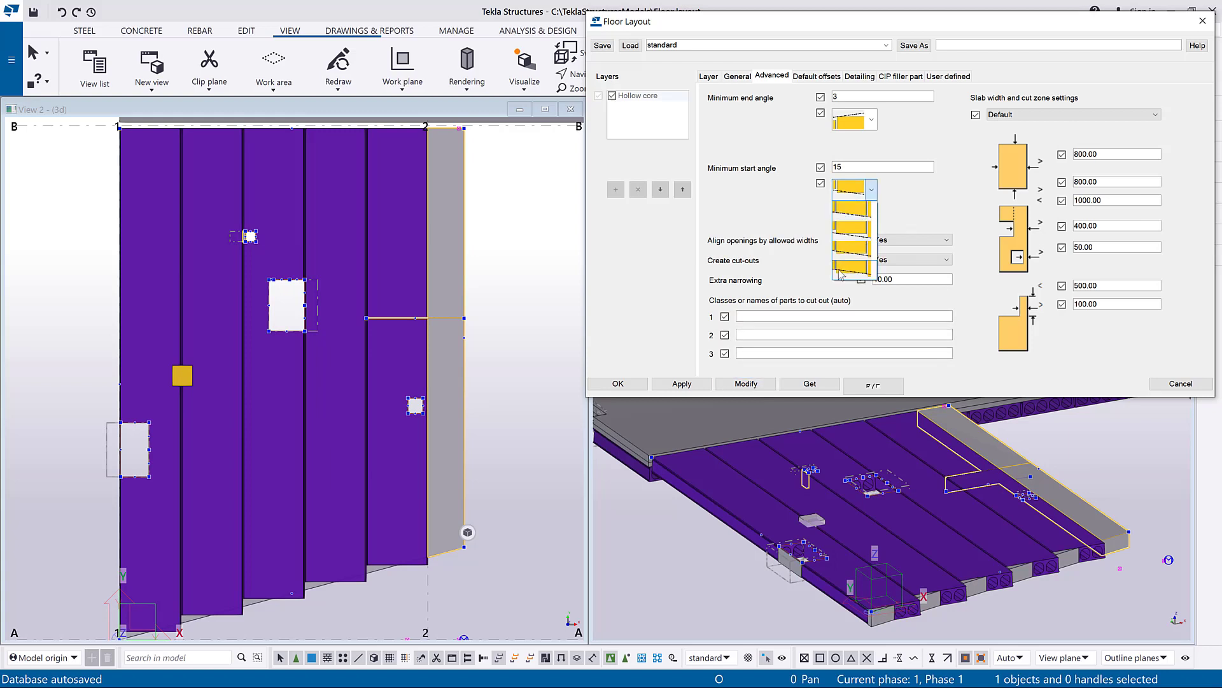
click(853, 248)
click(756, 386)
click(871, 189)
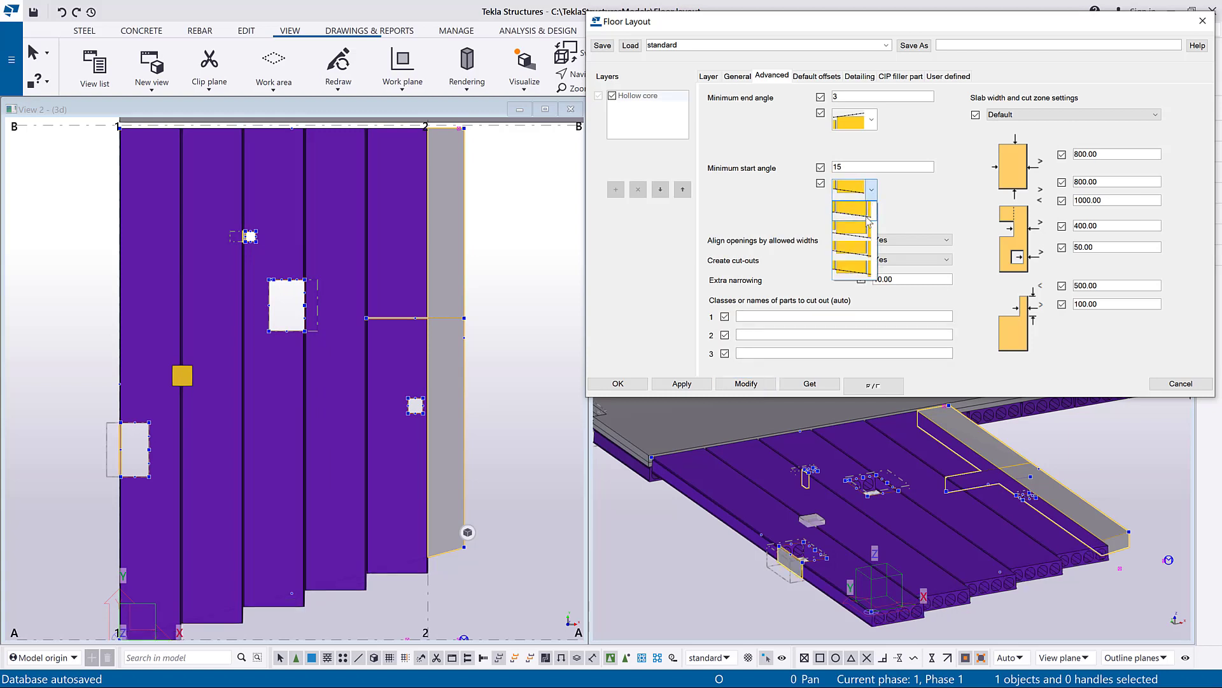
click(853, 248)
click(754, 383)
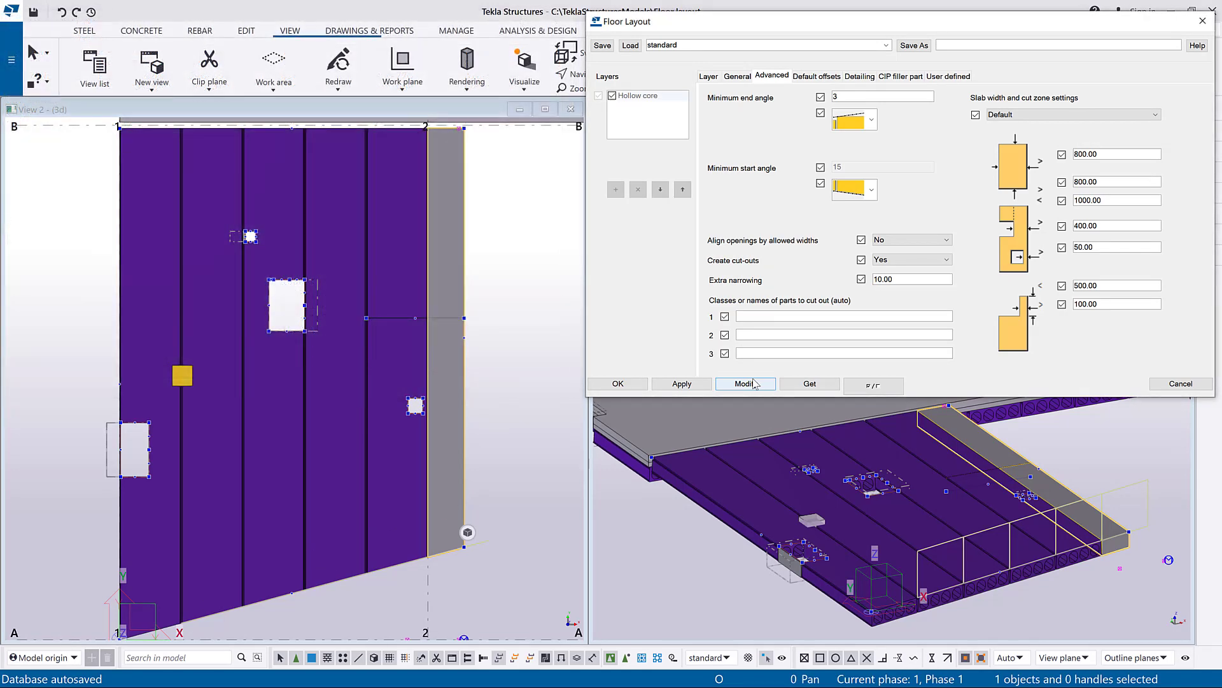
Step: Set Align openings by allowed widths to Yes and regenerate the slabs
click(949, 242)
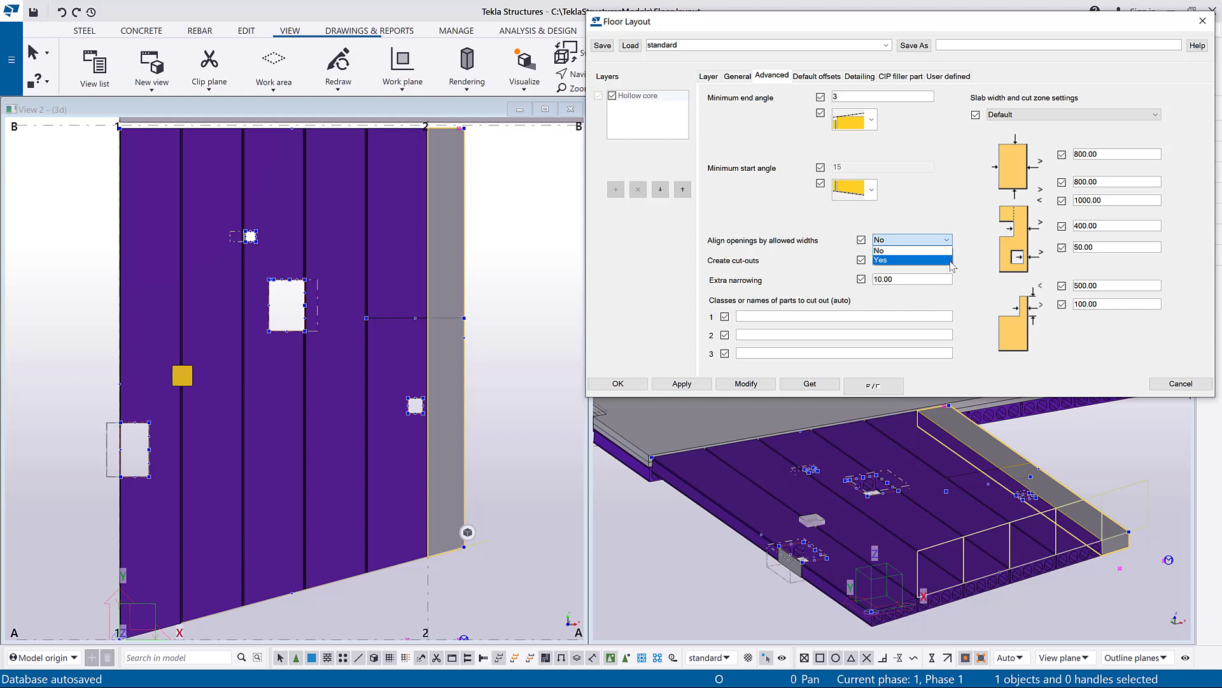
click(950, 260)
click(751, 384)
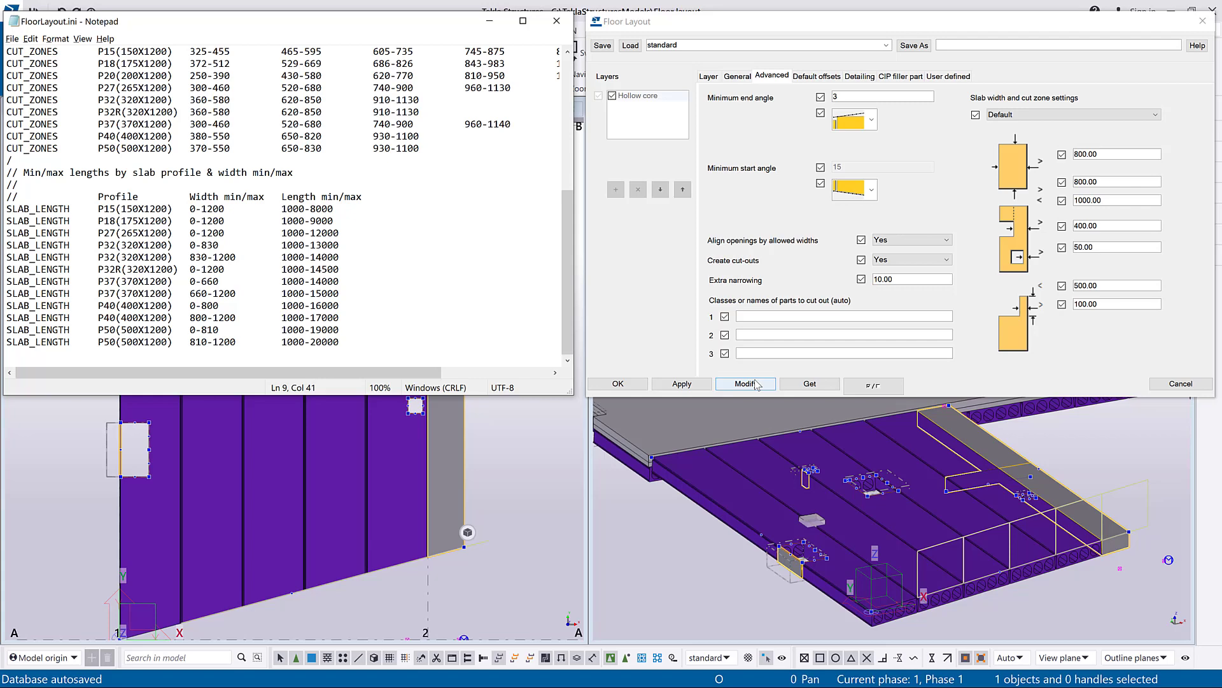
Step: Change the P15(150X1200) length range in FloorLayout.ini from 1000-8000 to 500-800
mouse_move(564, 301)
mouse_down()
mouse_move(565, 153)
mouse_move(562, 323)
mouse_up()
drag(345, 209, 284, 212)
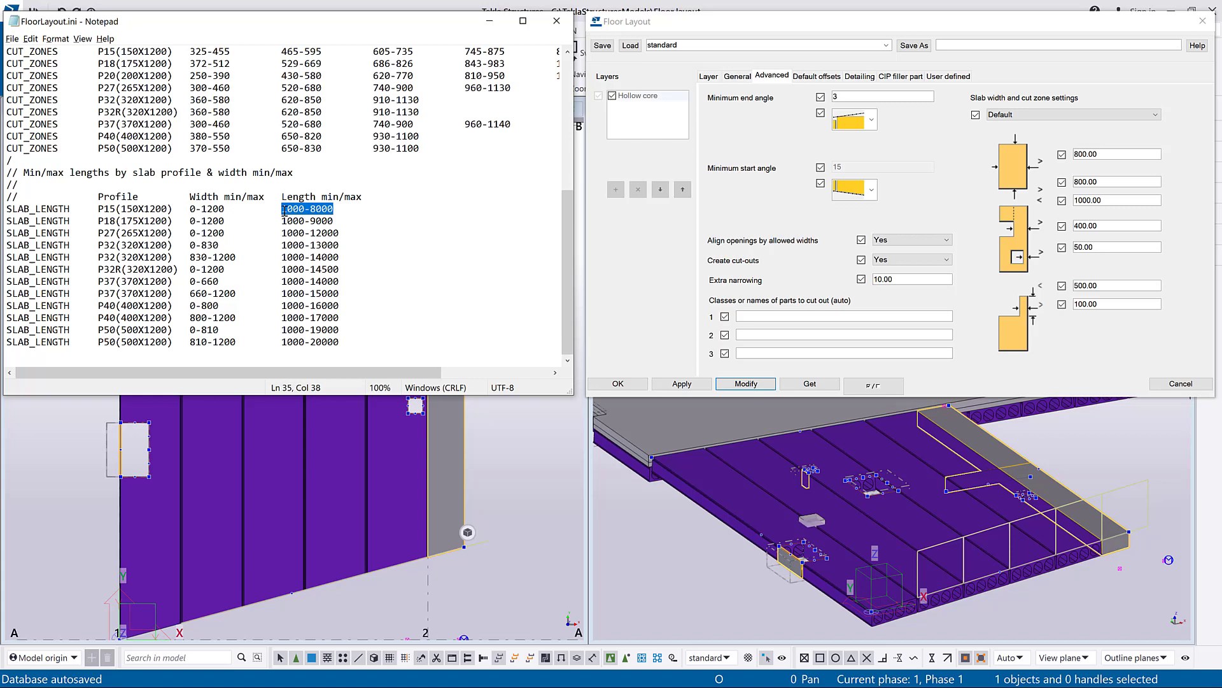
text(500-800)
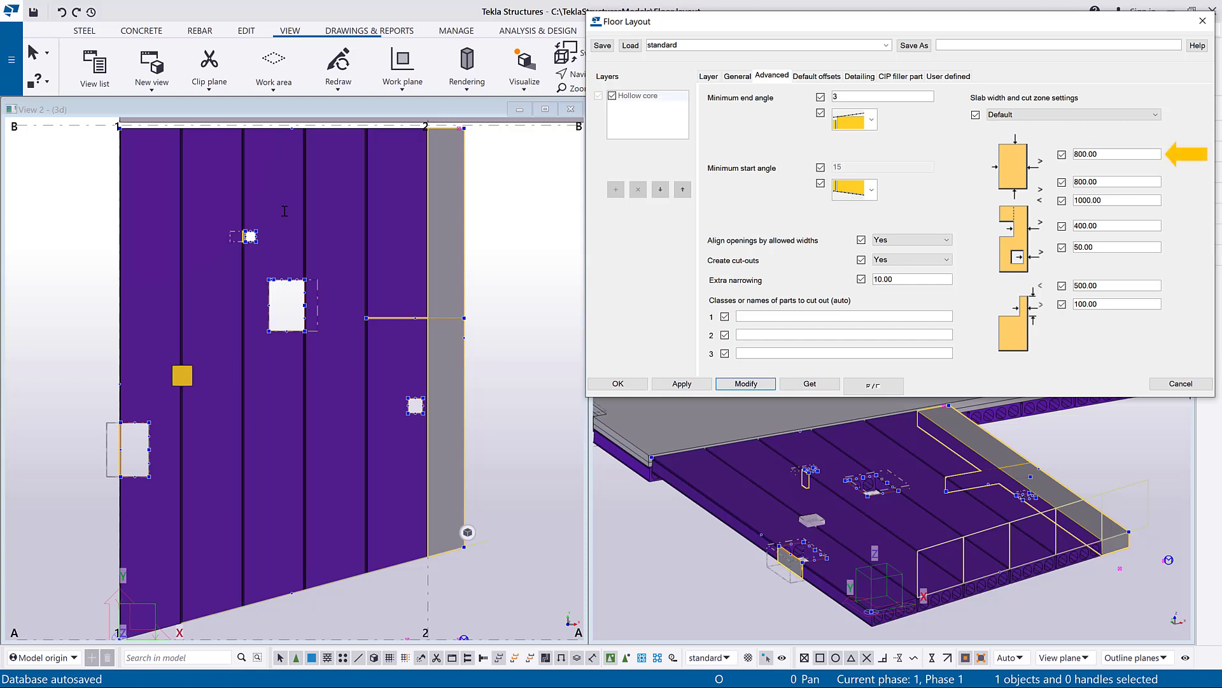
Step: Change the first slab width limit from 800 to 600 and apply it
double_click(1114, 154)
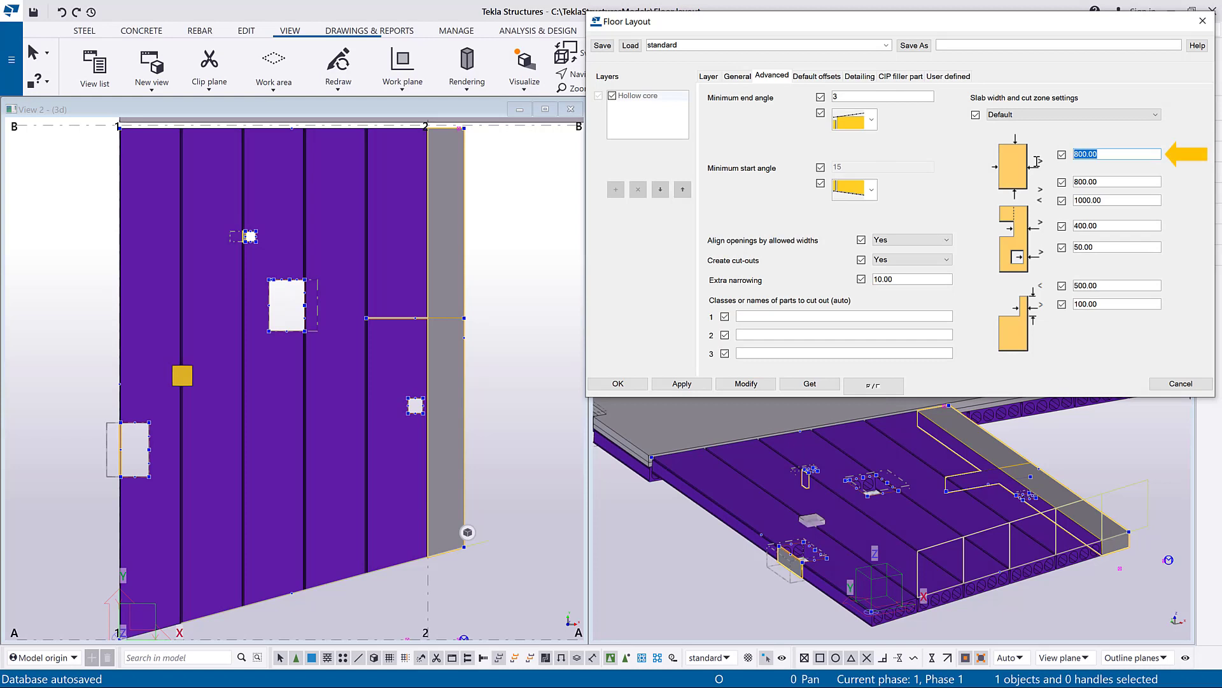
text(600)
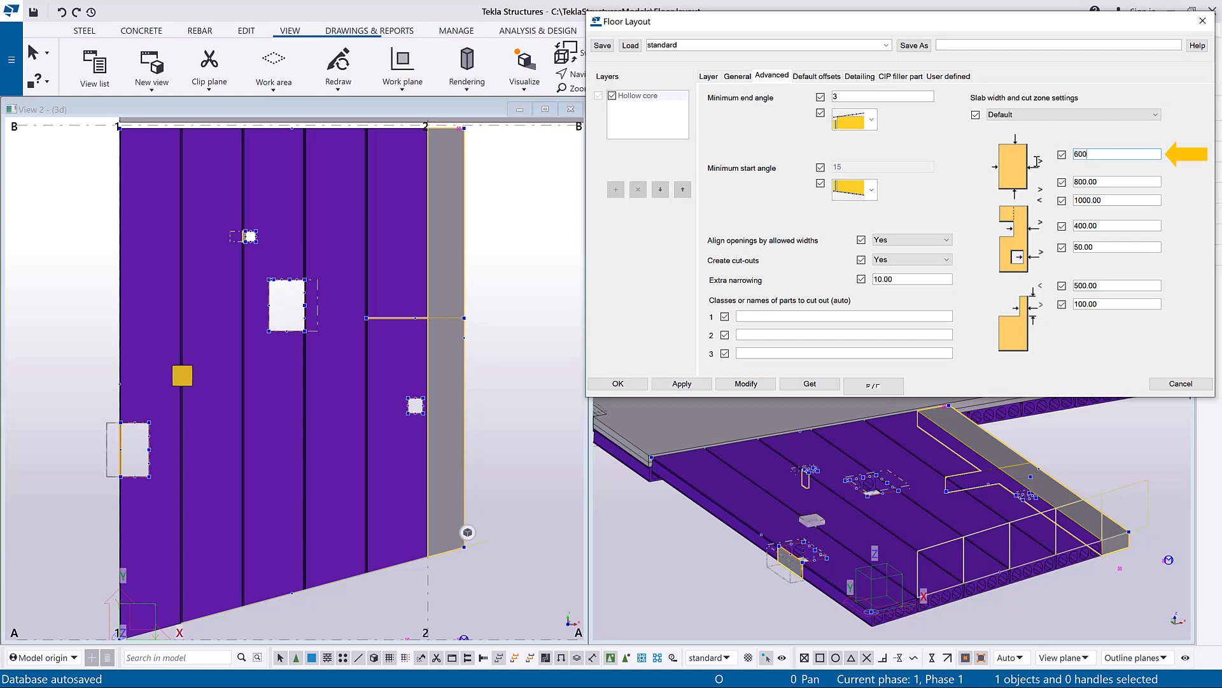
click(745, 385)
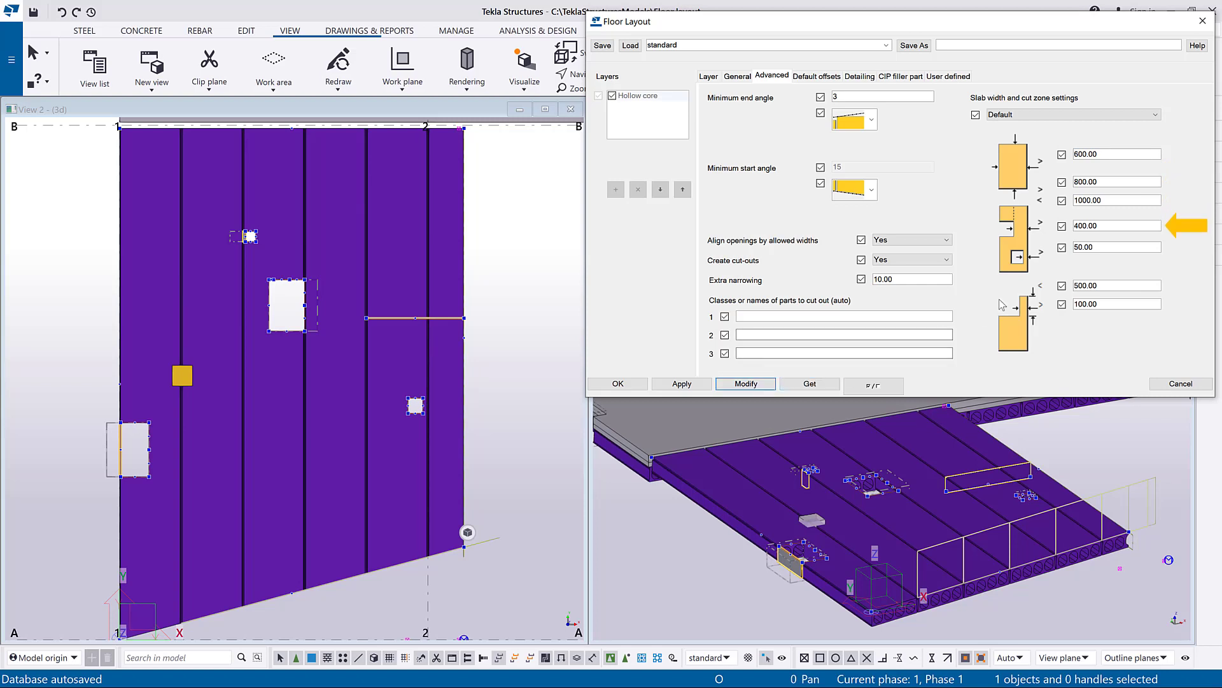
Step: Raise the cut zone value from 400 to 600, then to 800, applying each
drag(1121, 226, 1057, 230)
text(600)
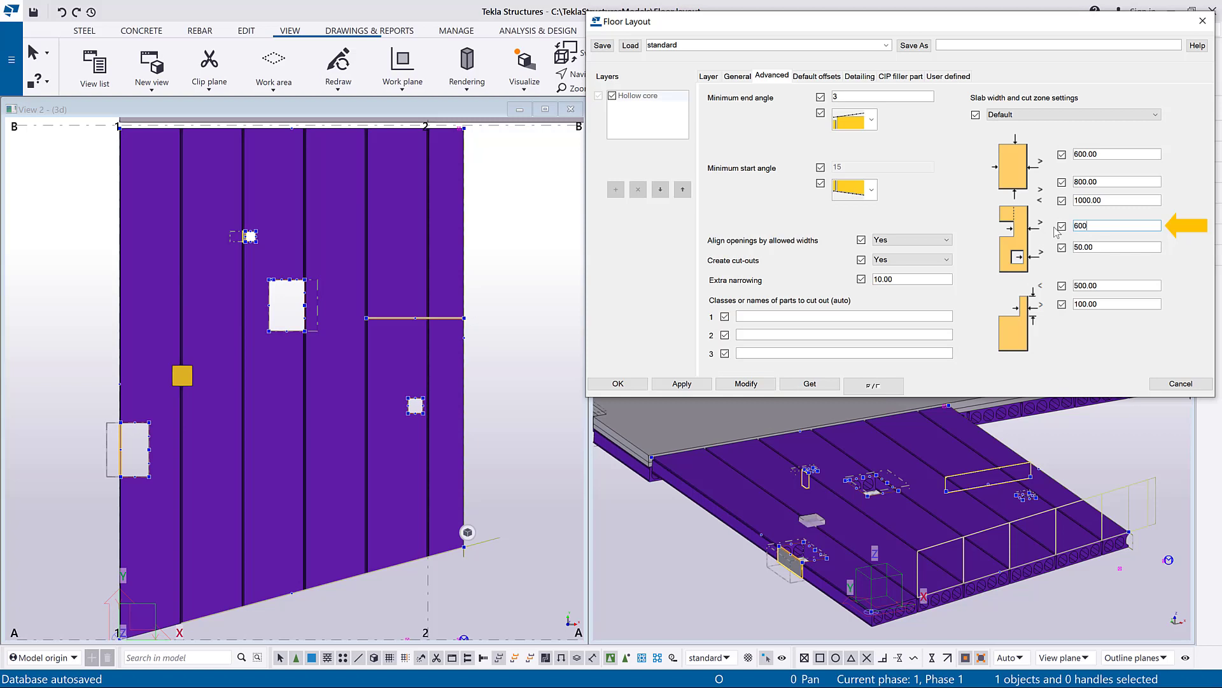
click(760, 384)
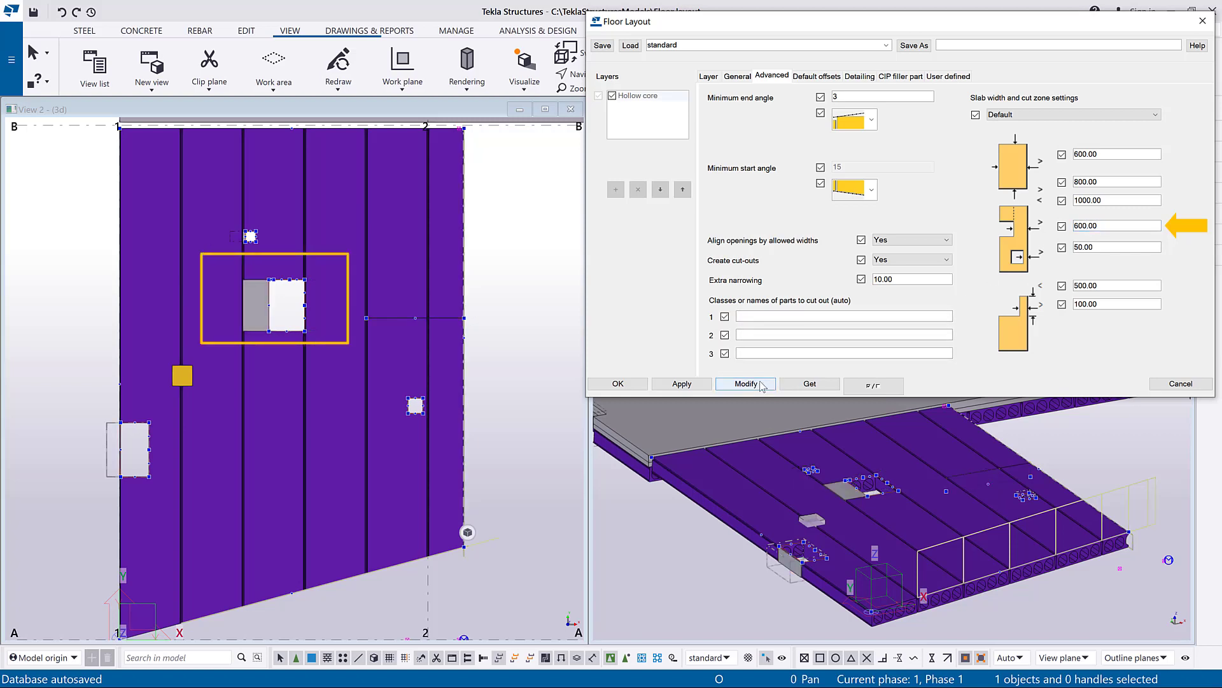
drag(1104, 226, 1048, 229)
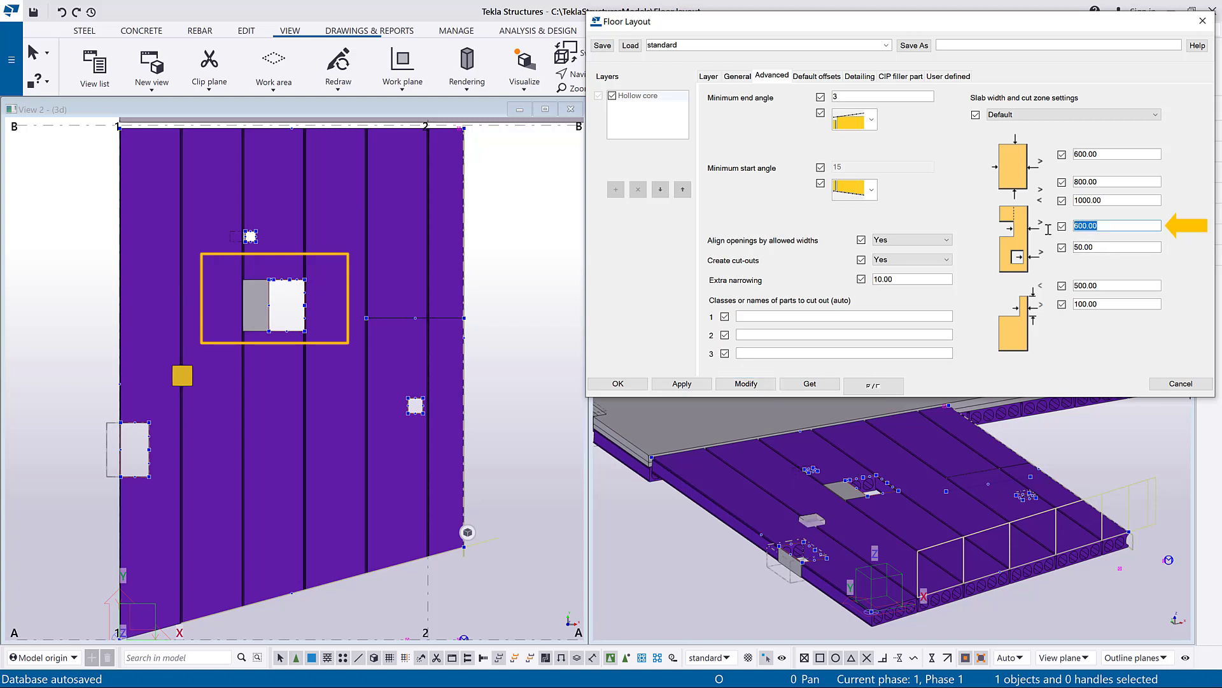
text(800)
click(746, 384)
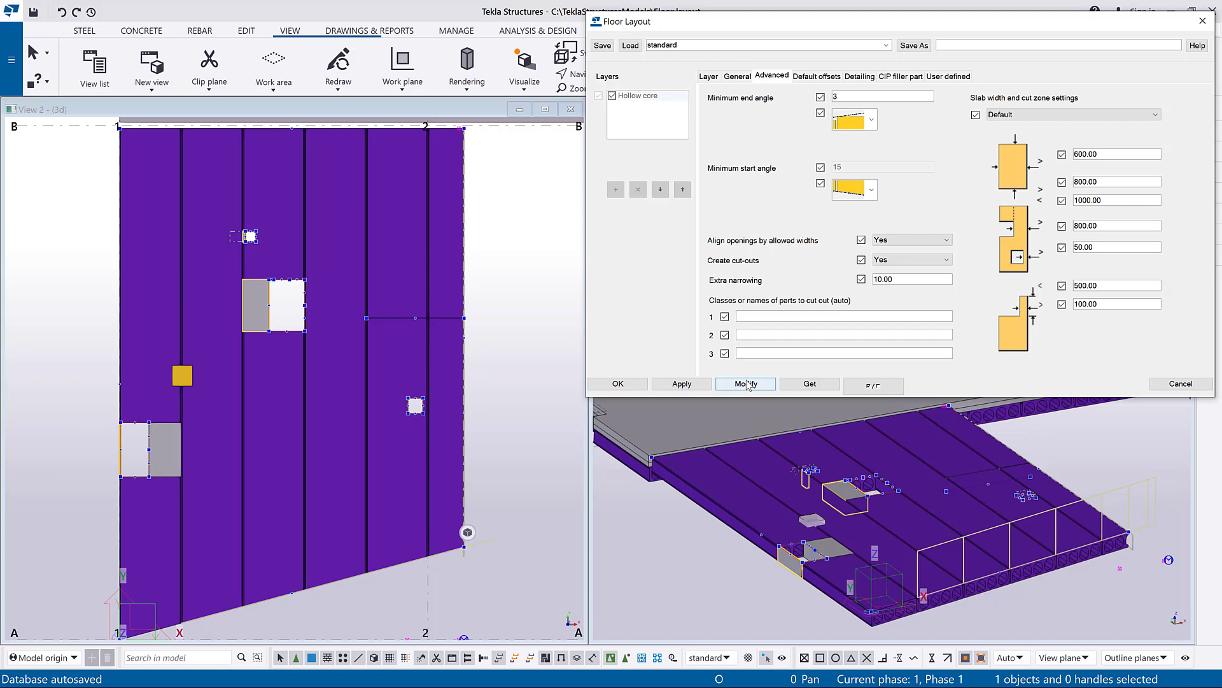
click(746, 384)
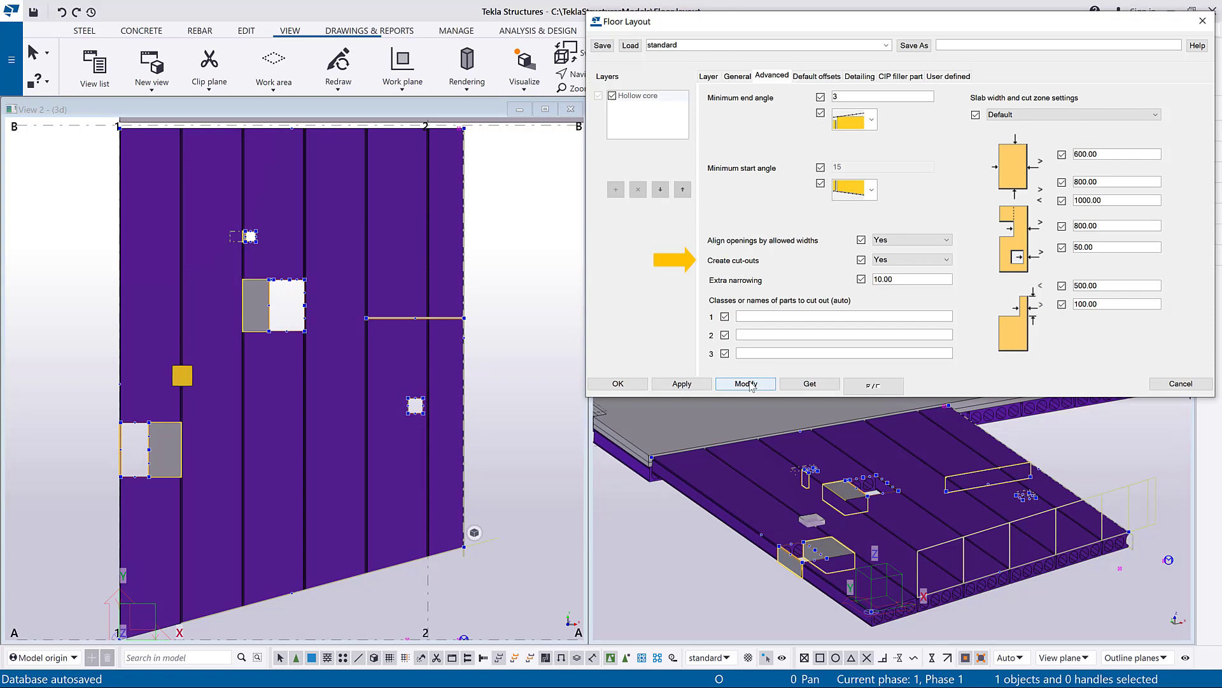
click(911, 260)
click(885, 278)
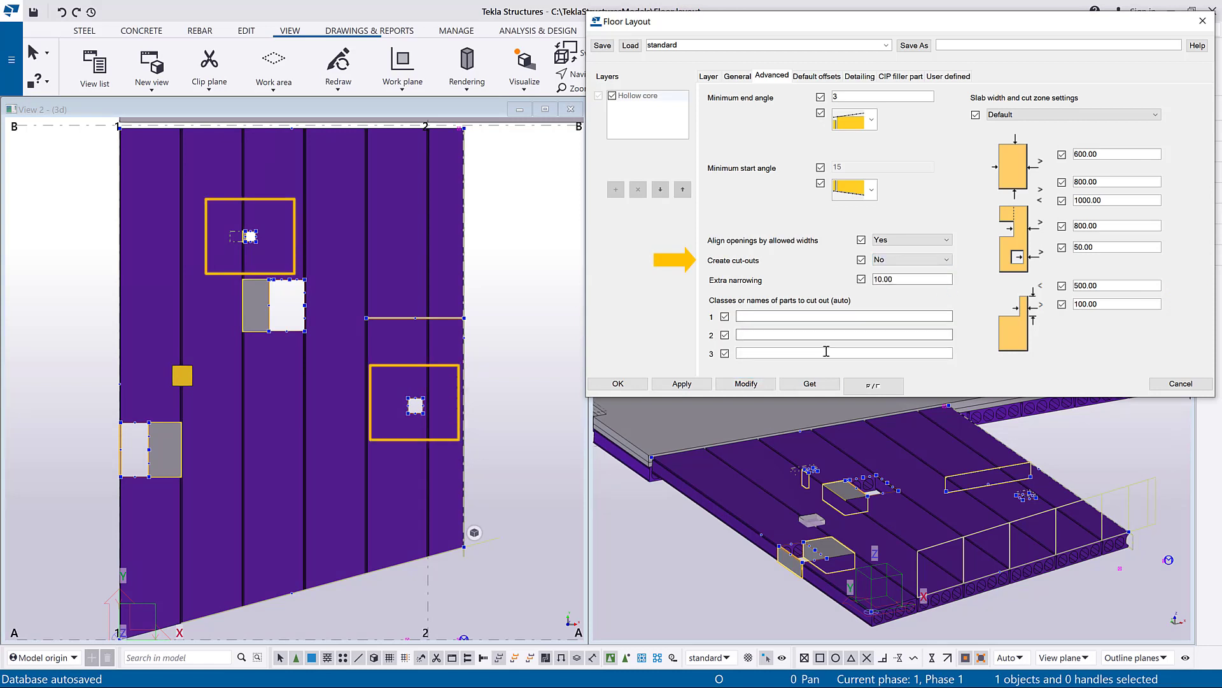
click(763, 385)
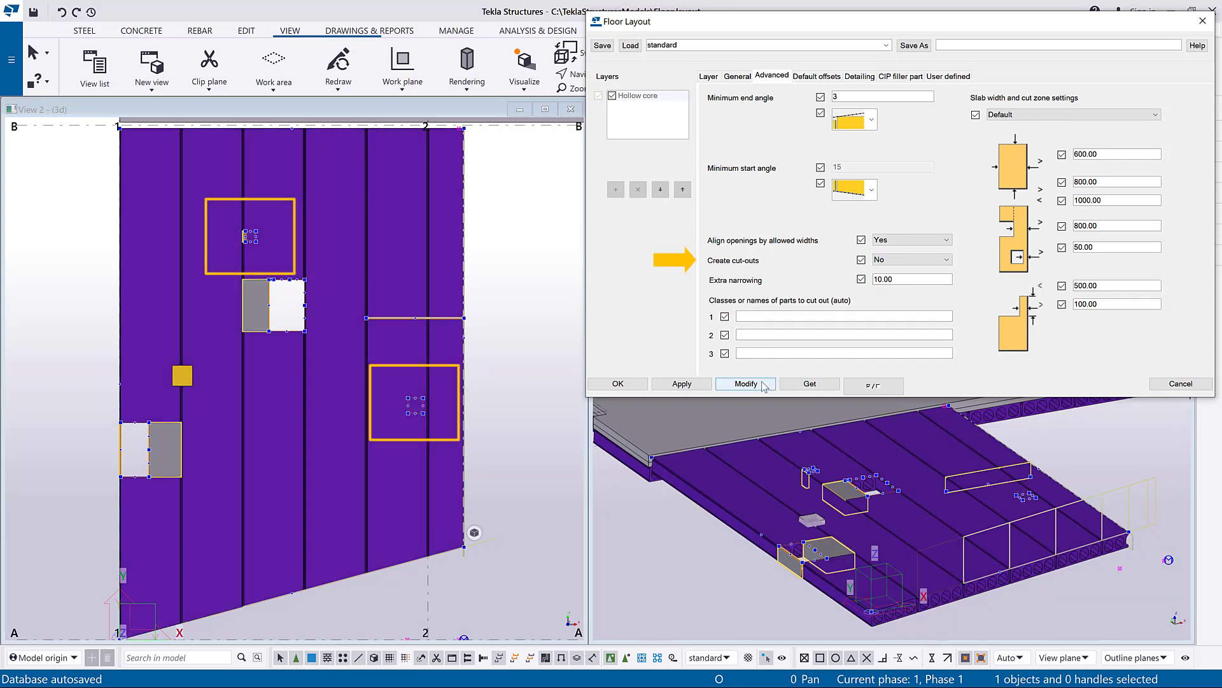
click(912, 259)
click(885, 269)
click(756, 385)
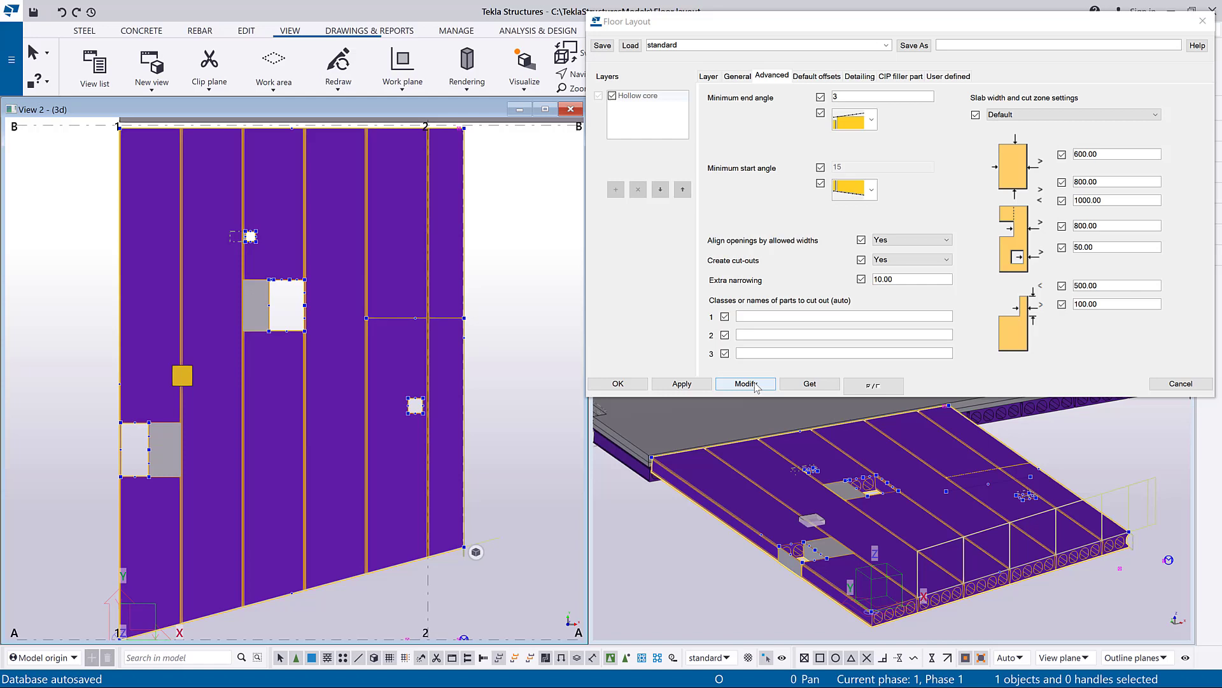
Step: Add COLUMN as a part name to cut out and regenerate the slabs
click(779, 316)
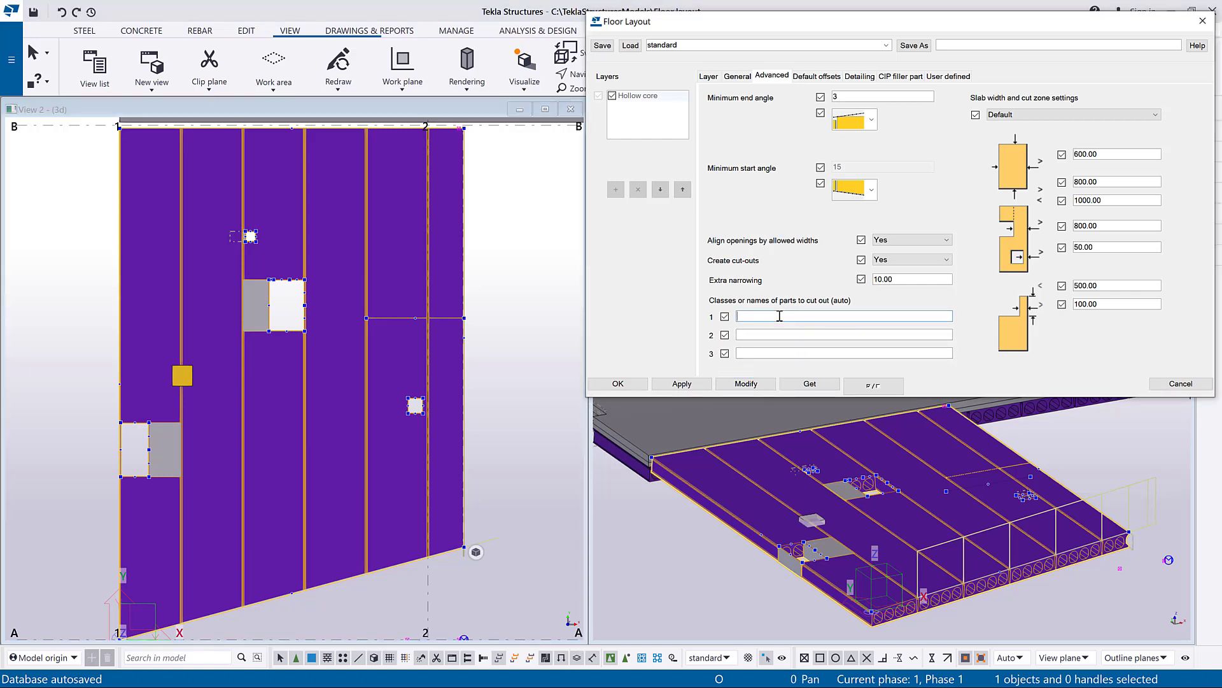
text(COLUMN)
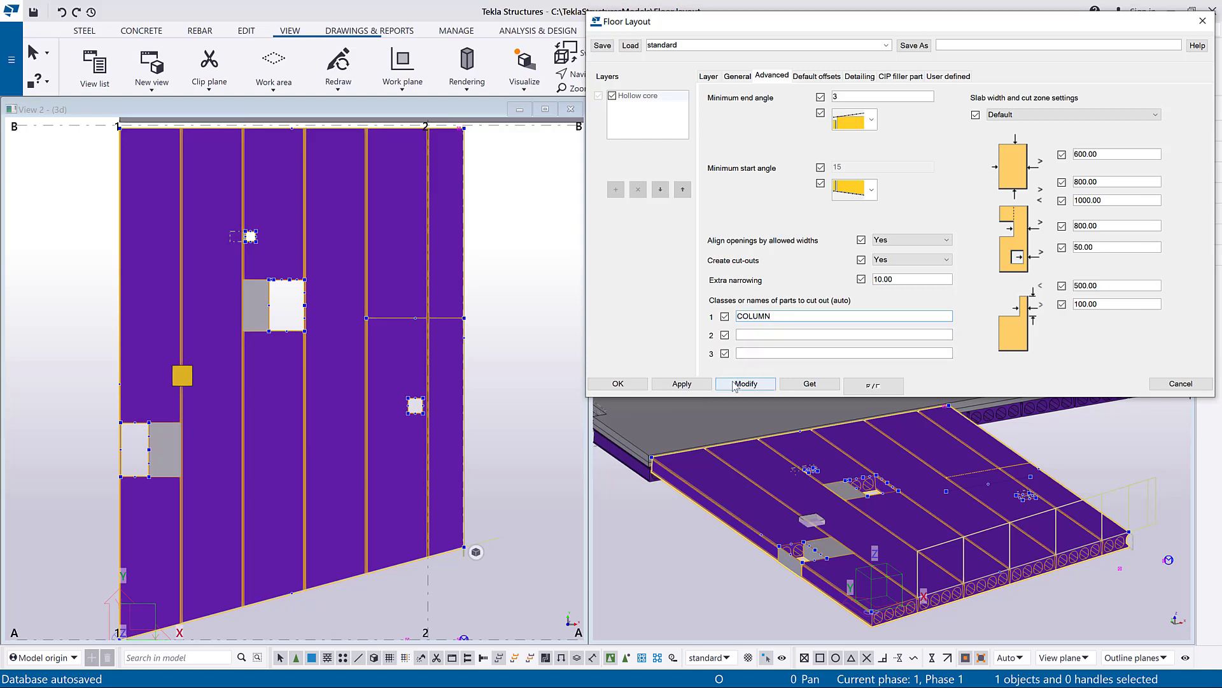
click(734, 383)
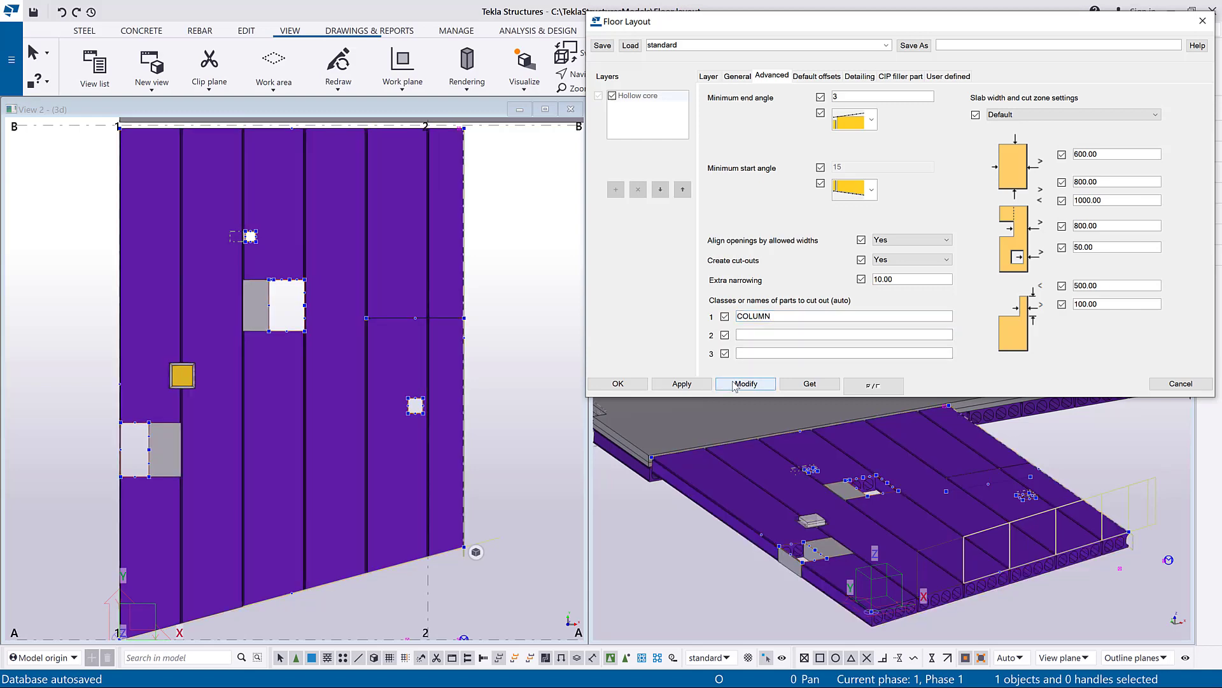